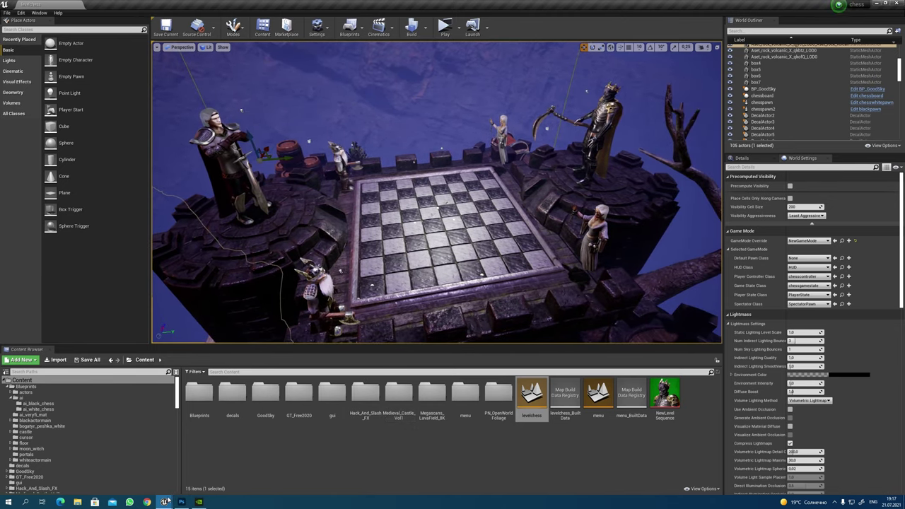
Step: Bring up the chesscontroller blueprint editor and enlarge its window to fill the screen
mouse_move(167, 501)
left_click(205, 468)
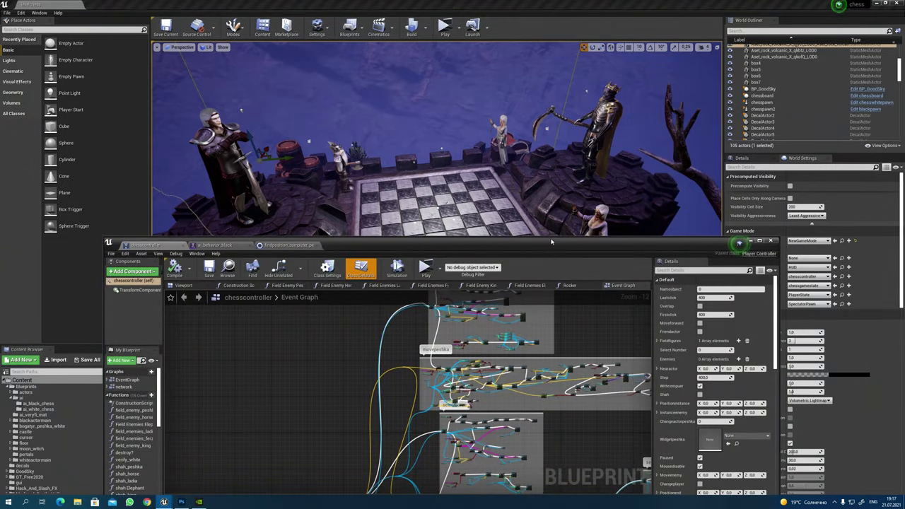
left_click_drag(551, 242, 510, 80)
left_click(720, 81)
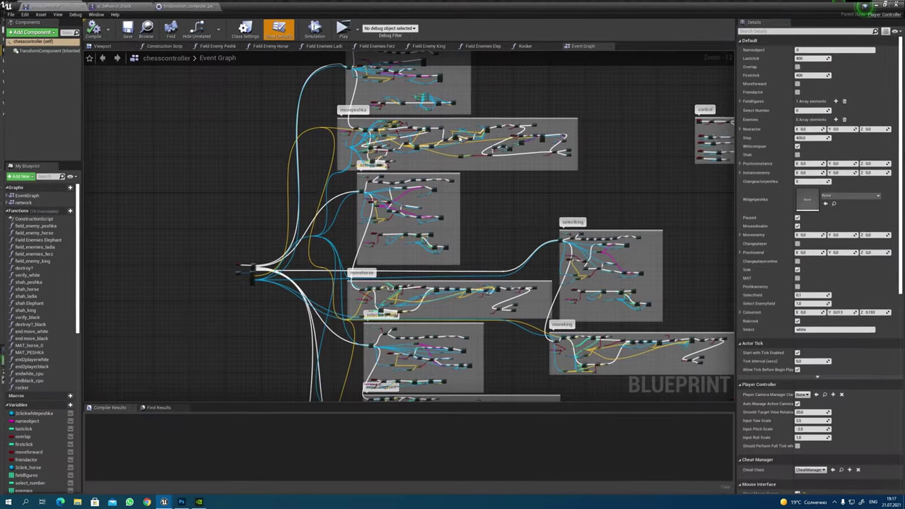
Step: Examine the overall layout of the piece selection and movement groups in the chesscontroller event graph
scroll(385, 333, "up", 2)
right_click_drag(384, 334, 372, 210)
right_click_drag(368, 285, 380, 170)
scroll(365, 261, "up", 3)
right_click_drag(391, 255, 184, 307)
scroll(288, 185, "up", 4)
scroll(304, 190, "down", 9)
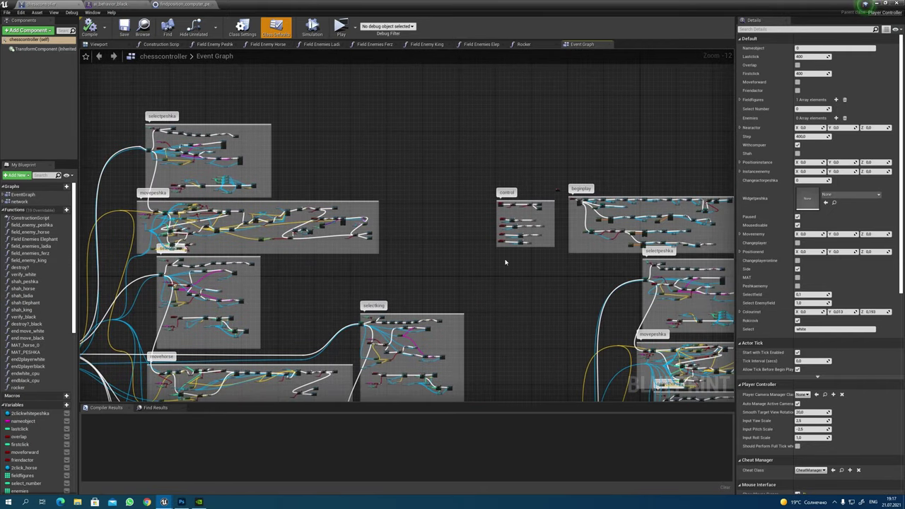
Step: Examine the beginplay group, following its node chains from Event BeginPlay through the AI spawning nodes to their ends
scroll(557, 214, "up", 8)
scroll(377, 210, "up", 3)
right_click_drag(491, 210, 265, 259)
scroll(468, 289, "down", 3)
right_click_drag(467, 286, 182, 248)
scroll(229, 242, "up", 1)
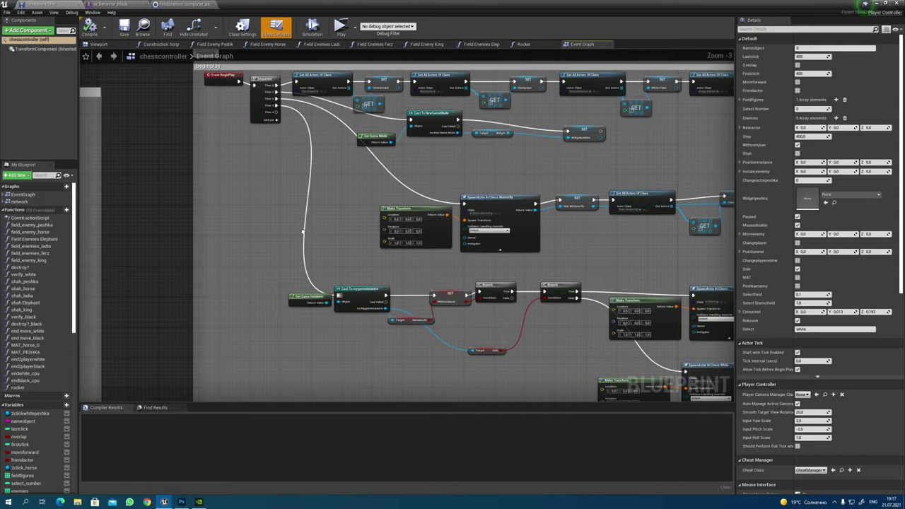
right_click_drag(303, 232, 172, 215)
right_click_drag(576, 283, 290, 275)
scroll(292, 275, "down", 2)
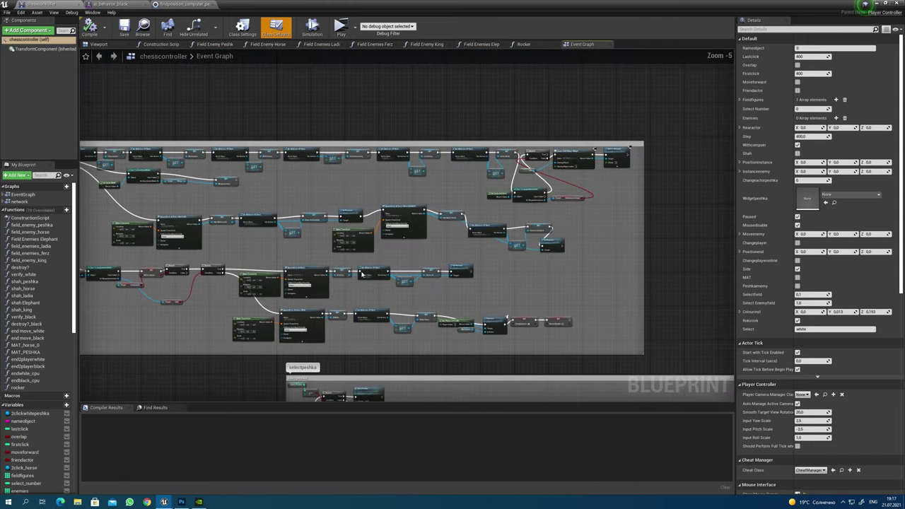
scroll(362, 274, "up", 2)
scroll(465, 308, "down", 2)
right_click_drag(455, 321, 437, 195)
right_click_drag(437, 293, 435, 199)
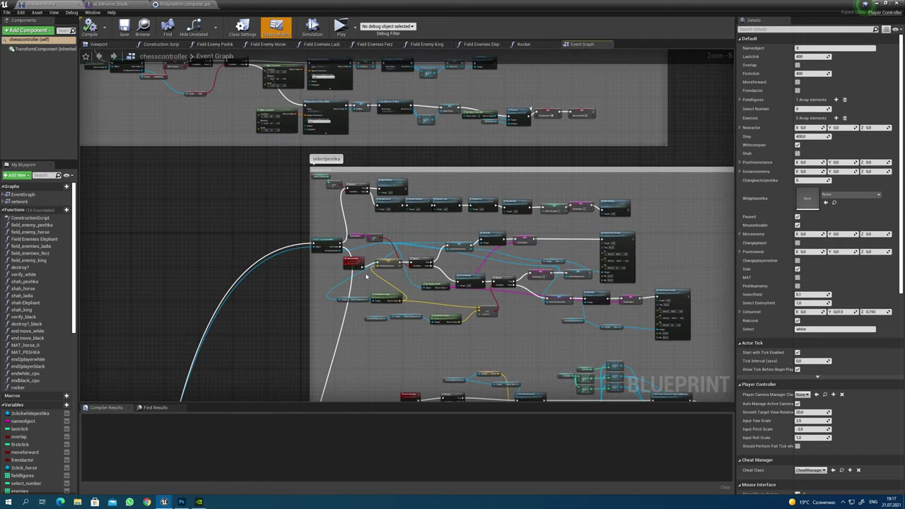
Step: Examine the input event that feeds the Sequence node and the cursor hit-result nodes beside it
scroll(348, 279, "down", 2)
right_click_drag(347, 280, 468, 117)
right_click_drag(343, 346, 419, 208)
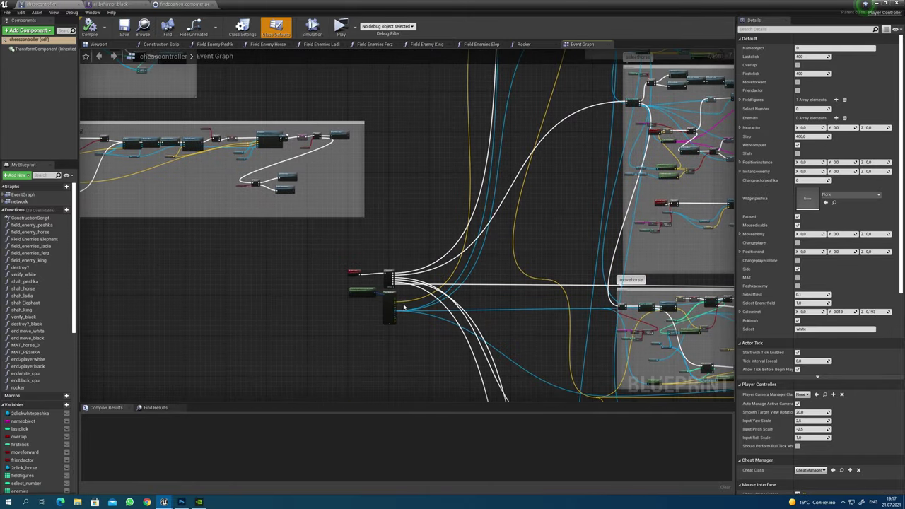
scroll(405, 306, "up", 5)
scroll(238, 186, "down", 6)
scroll(252, 232, "up", 3)
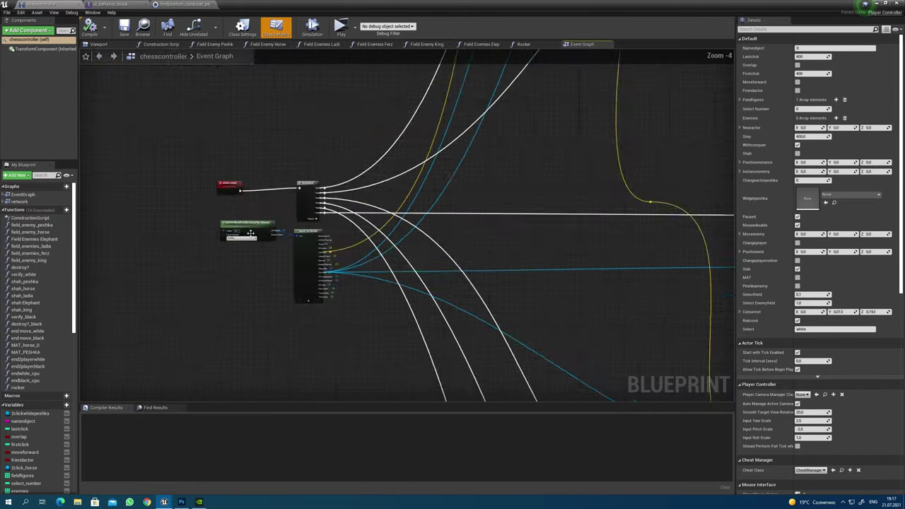
scroll(251, 232, "up", 4)
scroll(345, 271, "down", 4)
right_click_drag(479, 232, 318, 318)
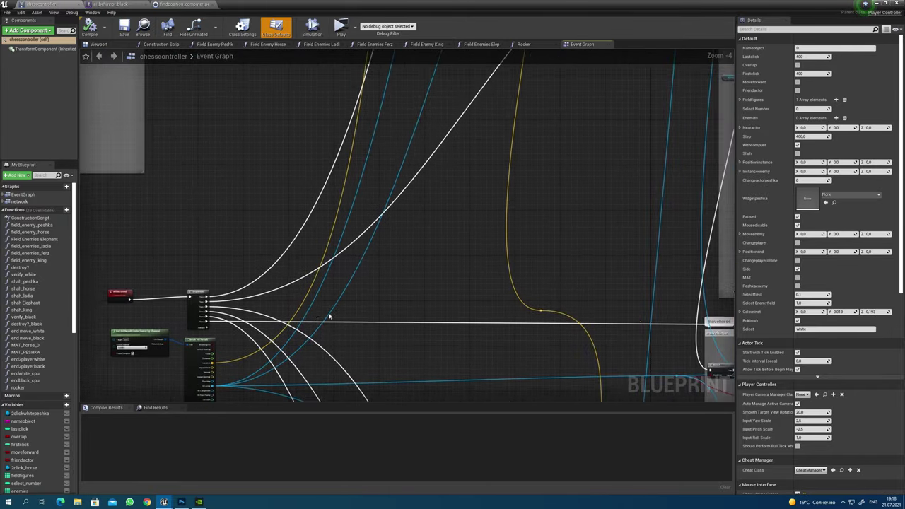
Step: Examine the select and move groups for the individual chess pieces, from selectpeshka down to selectladia
scroll(375, 312, "down", 8)
scroll(475, 130, "up", 2)
scroll(476, 132, "up", 3)
right_click_drag(446, 152, 446, 255)
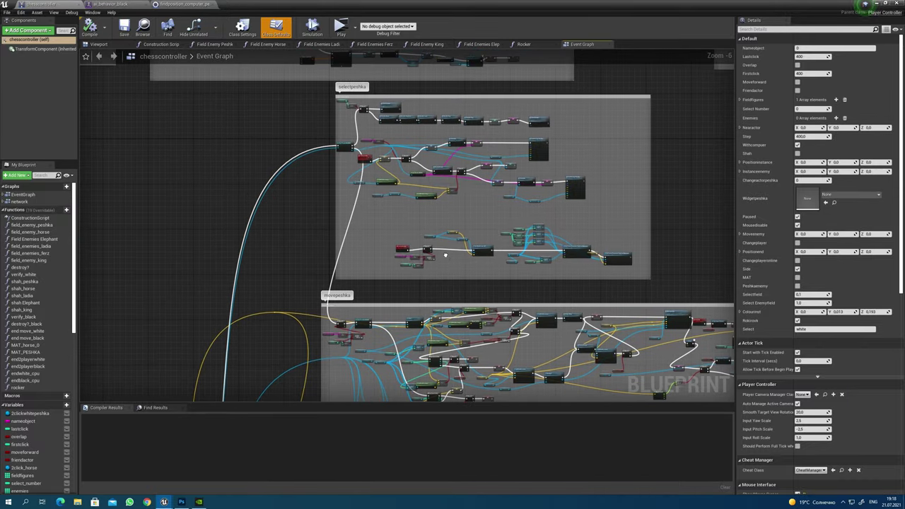
right_click_drag(446, 311, 394, 169)
right_click_drag(406, 304, 394, 181)
right_click_drag(395, 295, 402, 142)
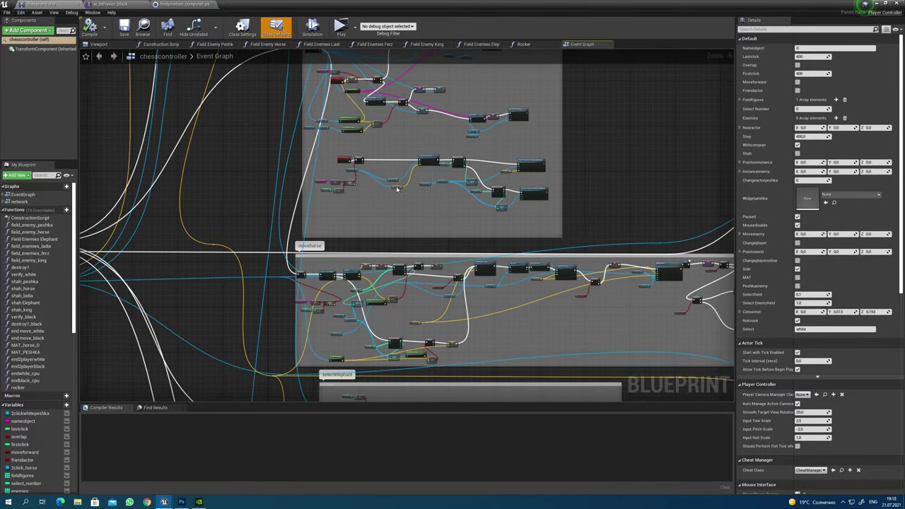
right_click_drag(390, 321, 365, 204)
right_click_drag(428, 318, 219, 323)
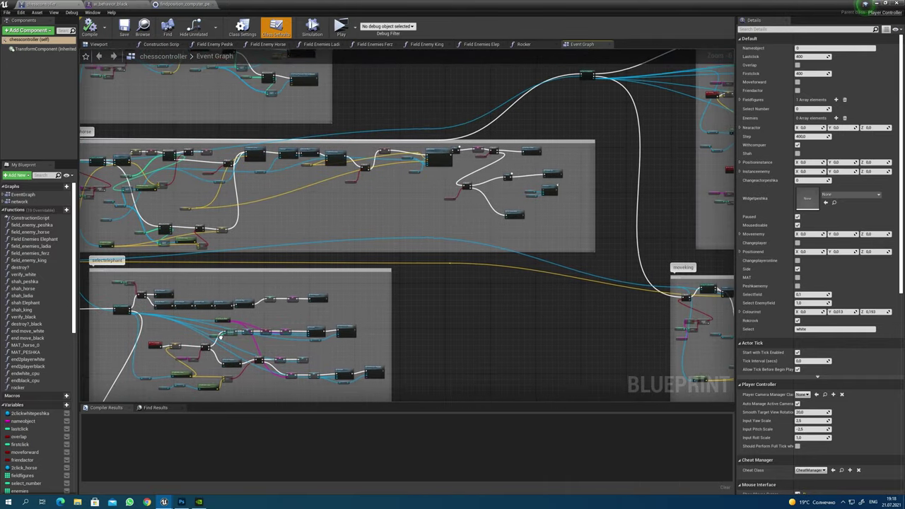
scroll(517, 254, "up", 2)
right_click_drag(569, 245, 605, 140)
scroll(308, 296, "down", 5)
scroll(432, 219, "down", 3)
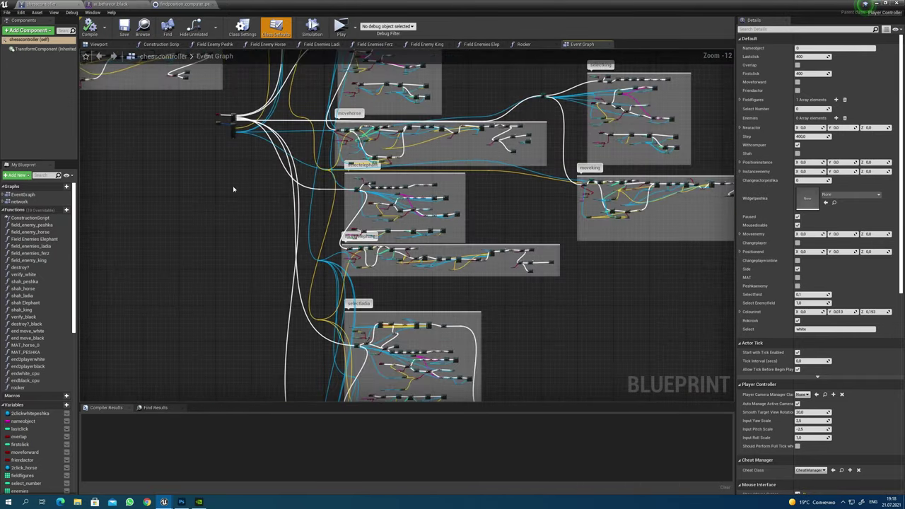
Step: Show the ai_behavior_black behavior tree and look over its per-piece findposition_computer tasks
left_click(131, 7)
scroll(318, 133, "down", 4)
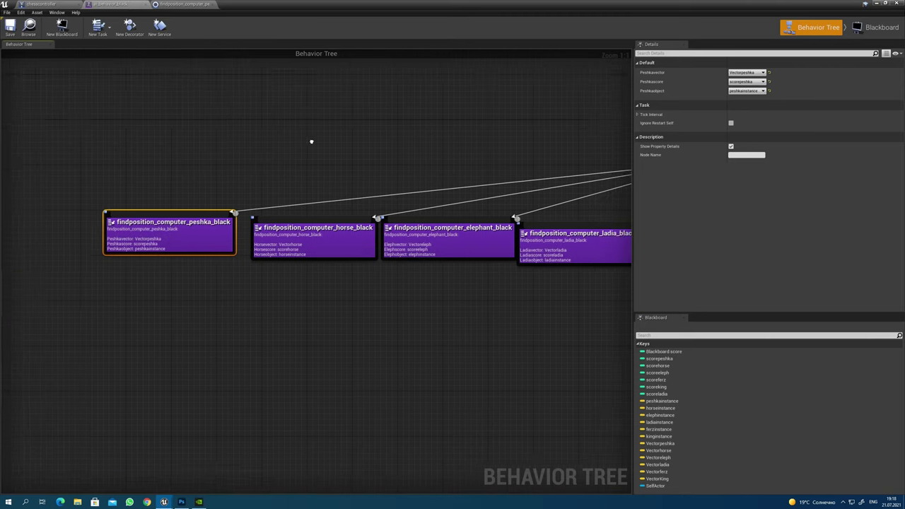
scroll(406, 169, "up", 4)
scroll(406, 169, "up", 1)
right_click_drag(407, 170, 551, 102)
right_click_drag(28, 163, 218, 190)
Step: Open the findposition_computer_peshka_black task and examine the opening Clear, Set and Sequence nodes of its event graph
double_click(171, 285)
scroll(177, 289, "down", 1)
scroll(216, 185, "up", 5)
right_click_drag(414, 224, 223, 181)
right_click_drag(523, 297, 248, 268)
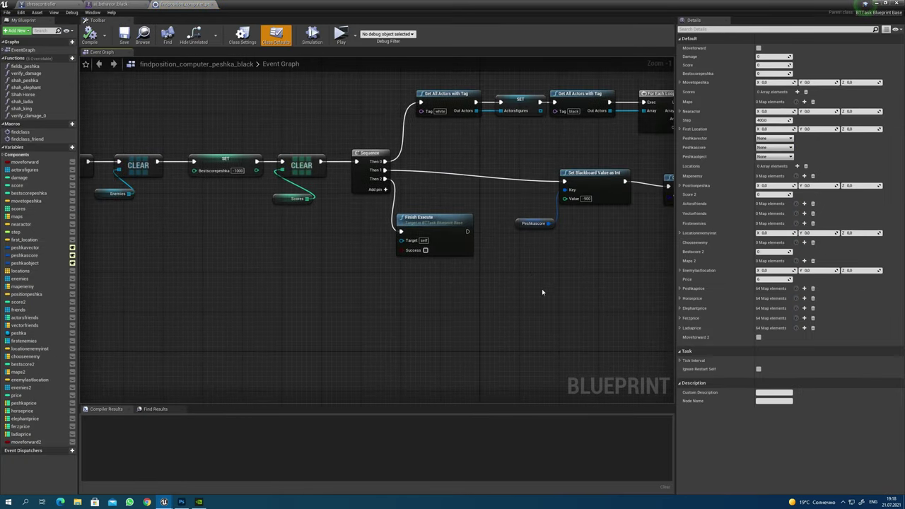
scroll(577, 295, "down", 2)
right_click_drag(577, 296, 135, 301)
Step: Trace the rest of the peshka task's event graph and locate the Fields Peshka call
scroll(135, 302, "down", 1)
scroll(472, 304, "up", 2)
right_click_drag(532, 317, 188, 305)
scroll(232, 309, "down", 4)
right_click_drag(431, 309, 345, 183)
scroll(403, 228, "up", 3)
right_click_drag(552, 292, 403, 236)
scroll(400, 242, "down", 2)
right_click_drag(472, 266, 457, 339)
right_click_drag(333, 172, 611, 200)
scroll(176, 261, "down", 2)
right_click_drag(198, 261, 508, 240)
scroll(507, 239, "up", 4)
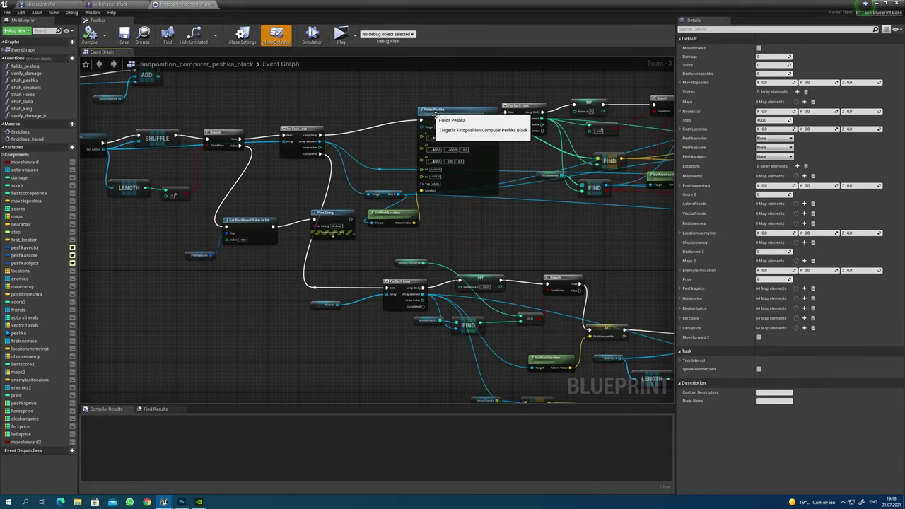
Step: Open the Fields Peshka function and examine its graph
double_click(436, 115)
scroll(457, 216, "up", 3)
right_click_drag(333, 224, 541, 330)
Step: Open the findposition_computer_elephant_black task from the behavior tree and locate its Fields Eleph call
left_click(107, 4)
right_click_drag(461, 336, 367, 329)
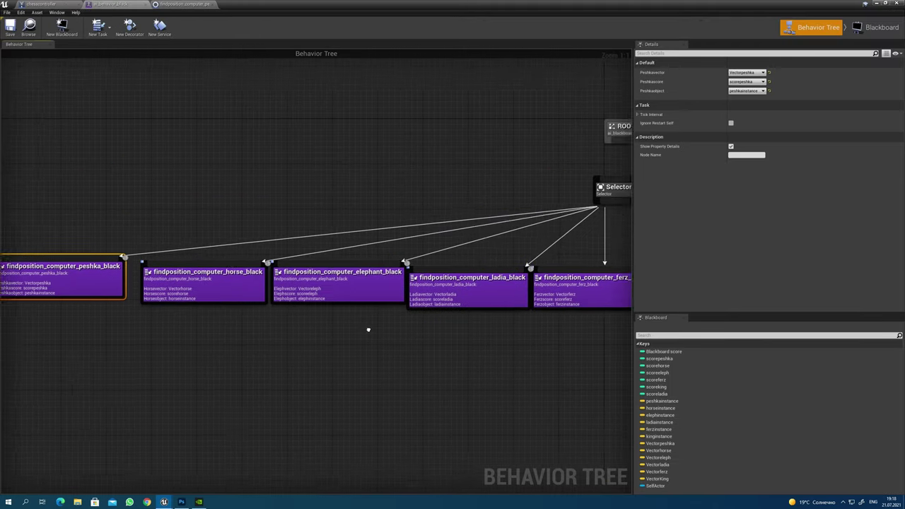
right_click_drag(358, 281, 268, 265)
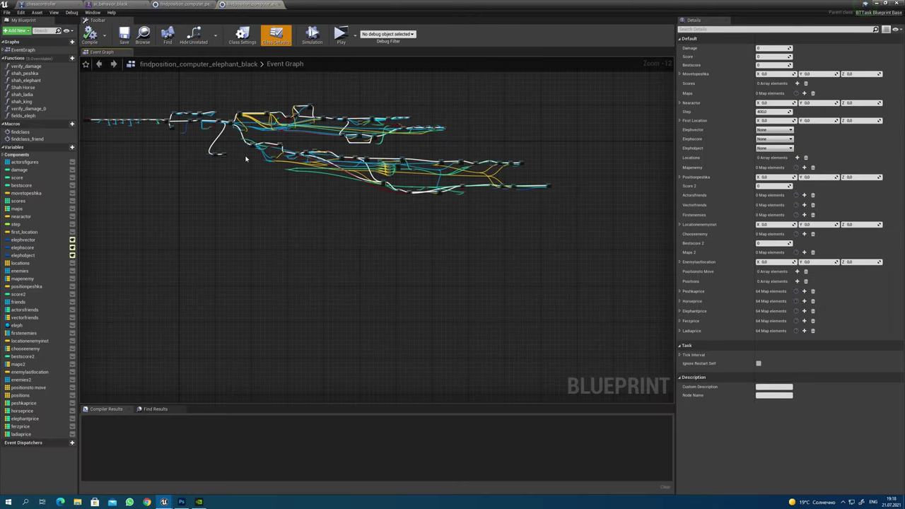
scroll(259, 166, "up", 3)
scroll(259, 166, "up", 7)
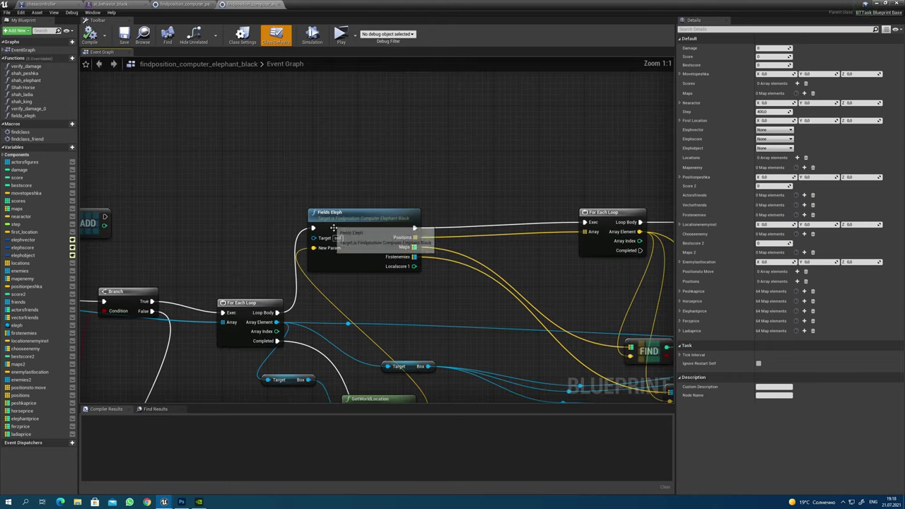
Step: Open the Fields Eleph function and examine its diagonal direction groups such as right_up, right_down and left_up
double_click(340, 236)
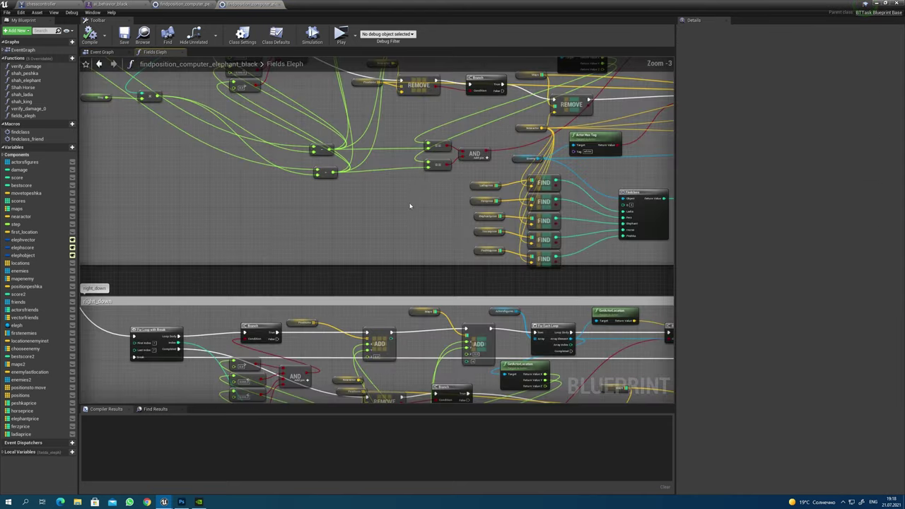
scroll(425, 336, "down", 5)
scroll(375, 309, "up", 4)
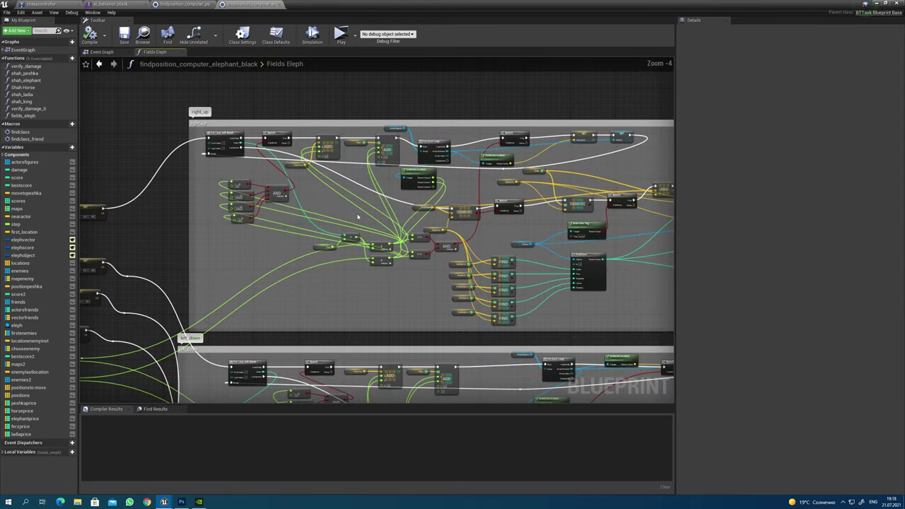
scroll(375, 309, "down", 3)
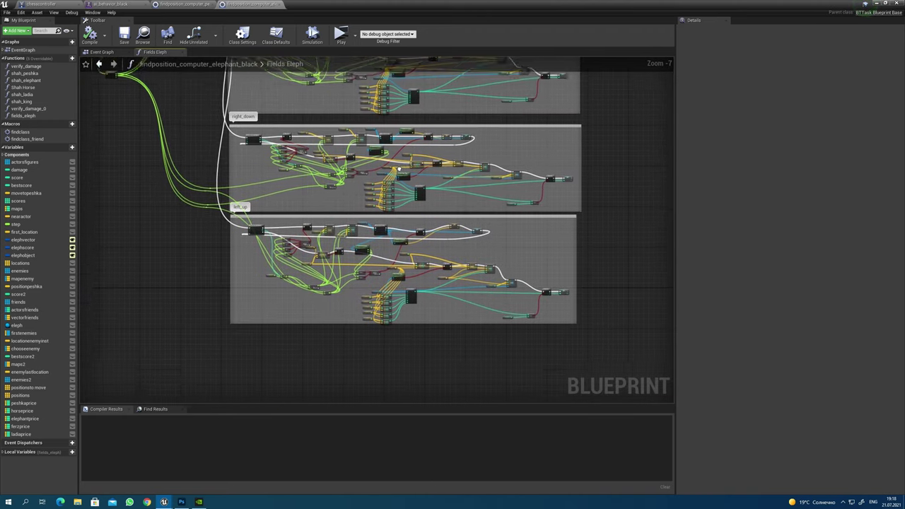
scroll(413, 234, "up", 4)
Step: Shrink the blueprint window, run the chess level in Simulate mode to view the board, and stop it
double_click(366, 7)
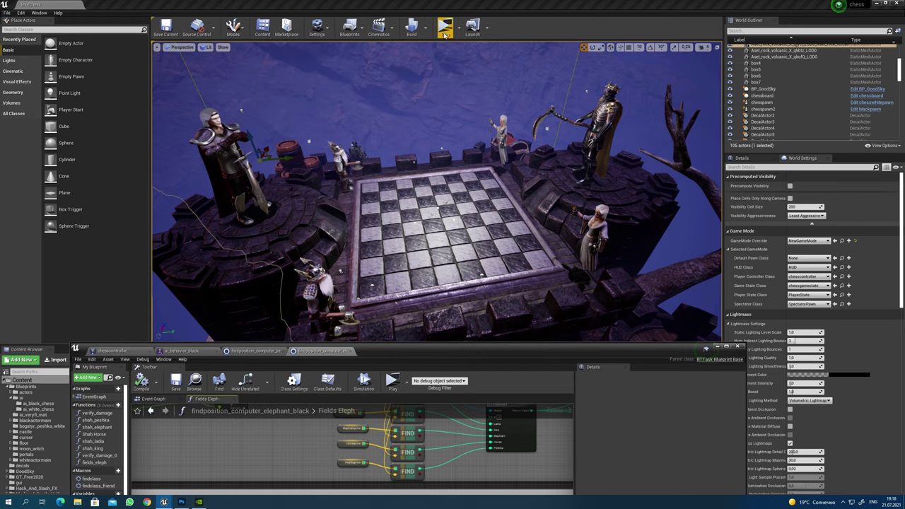
left_click(457, 28)
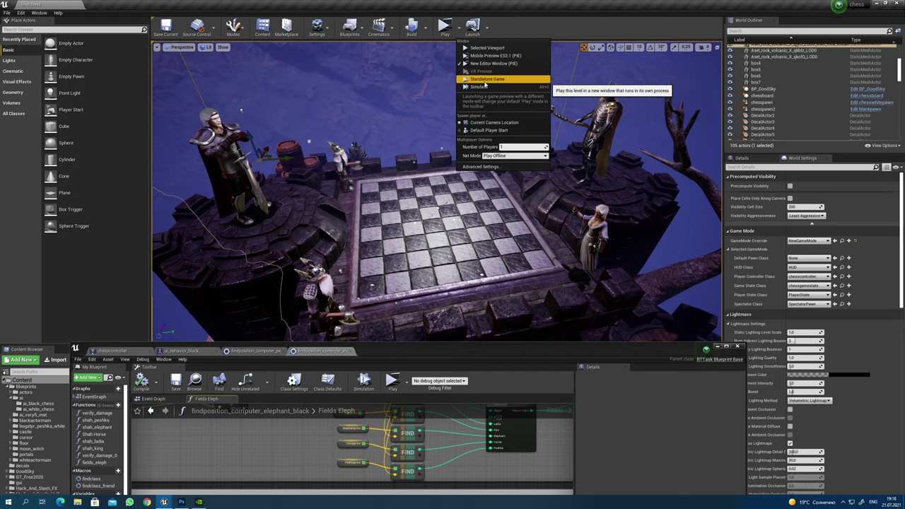
left_click(482, 87)
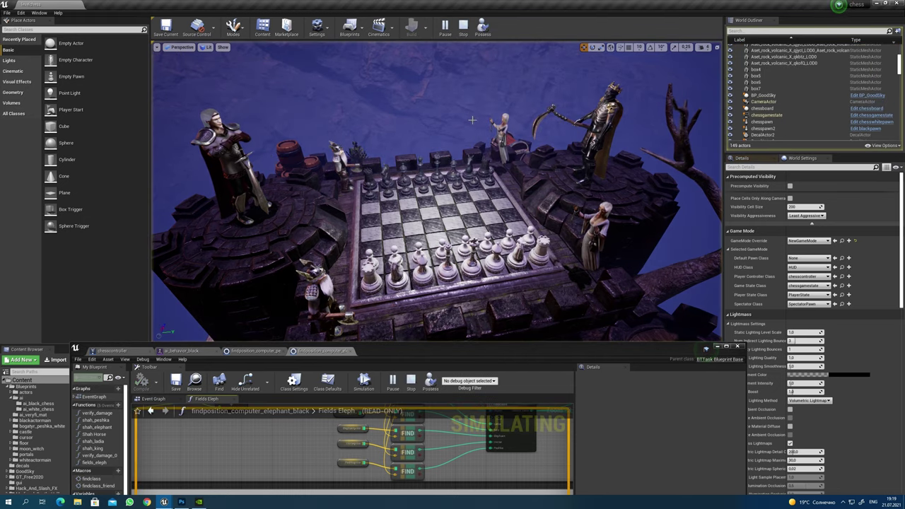
mouse_move(484, 192)
right_mouse_down()
mouse_move(555, 212)
mouse_move(484, 192)
right_mouse_up()
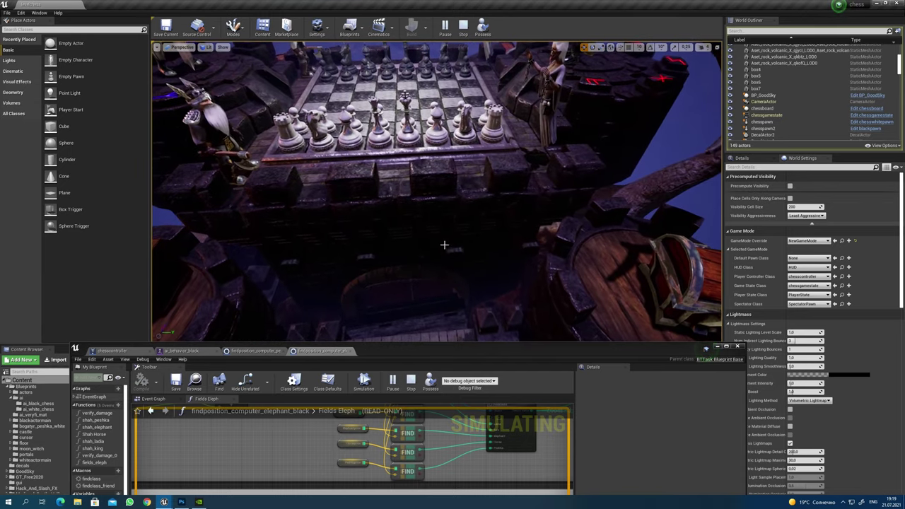
left_click(463, 28)
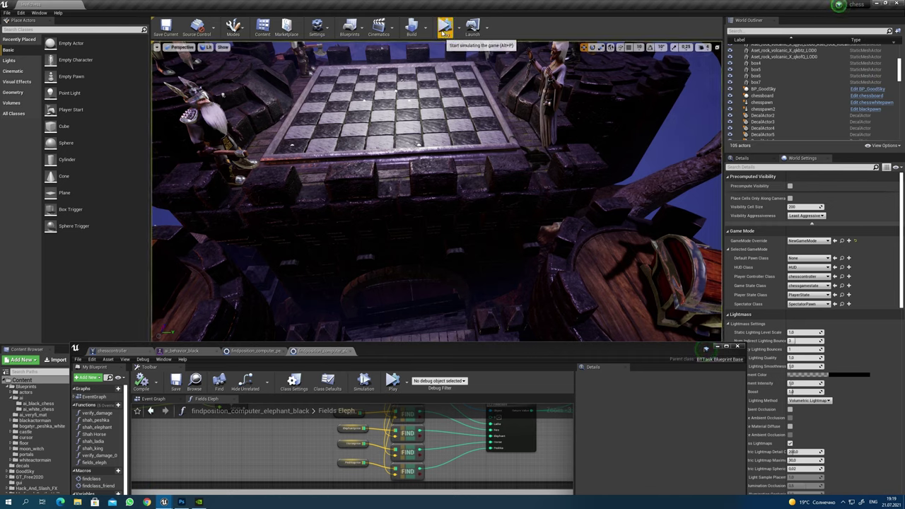
Step: Play the chess level in the selected viewport, advance a white pawn, and stop the session
left_click(458, 28)
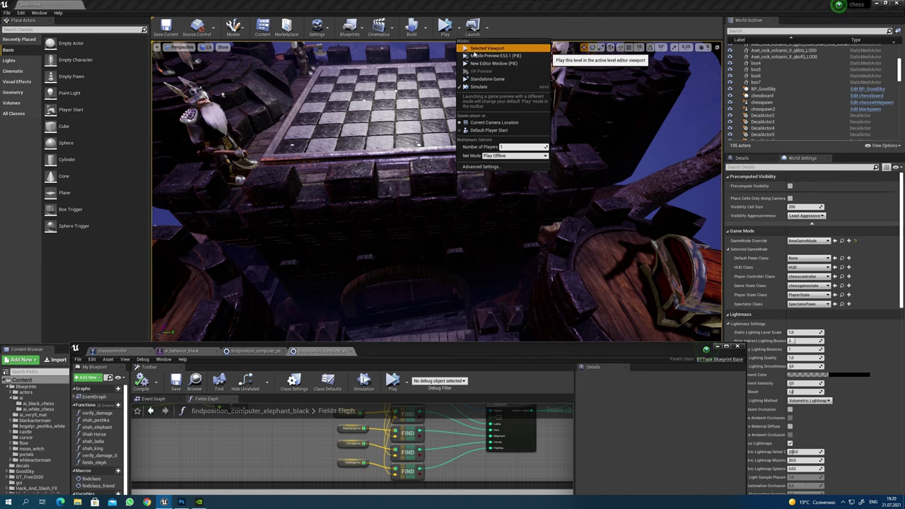
left_click(482, 48)
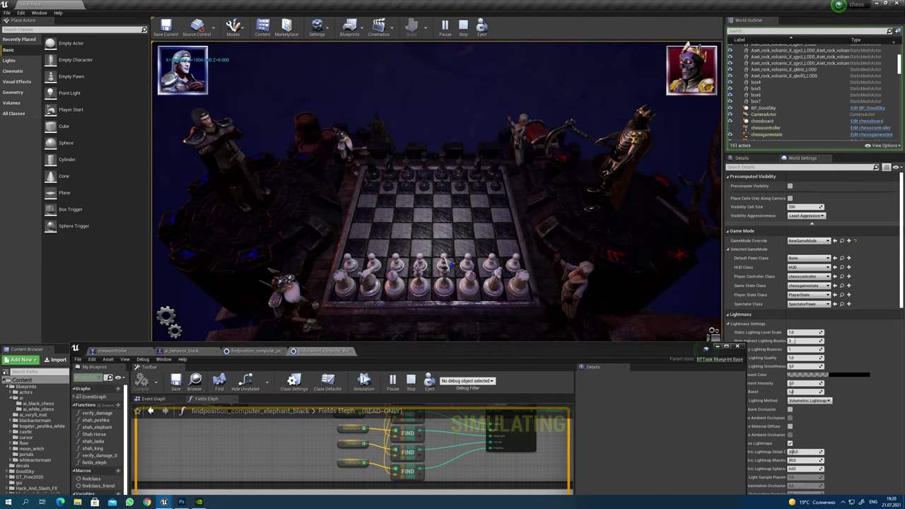
left_click(444, 239)
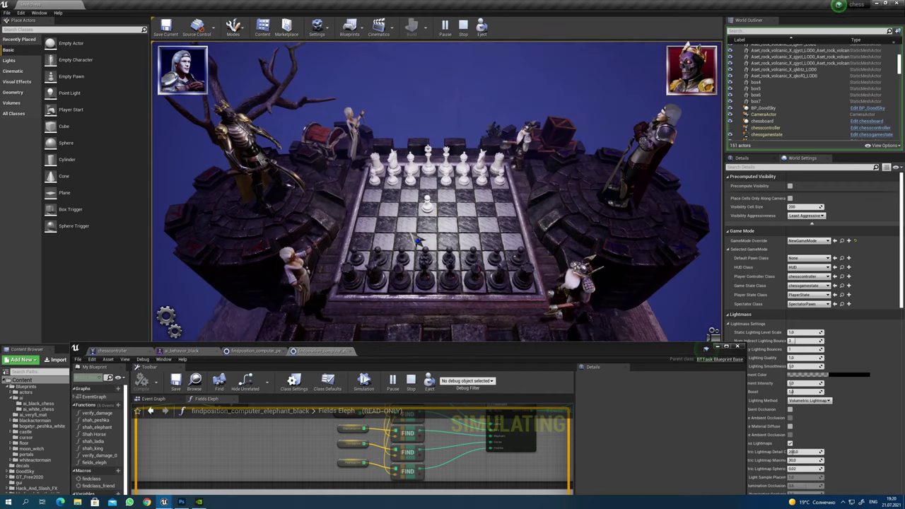
left_click(463, 29)
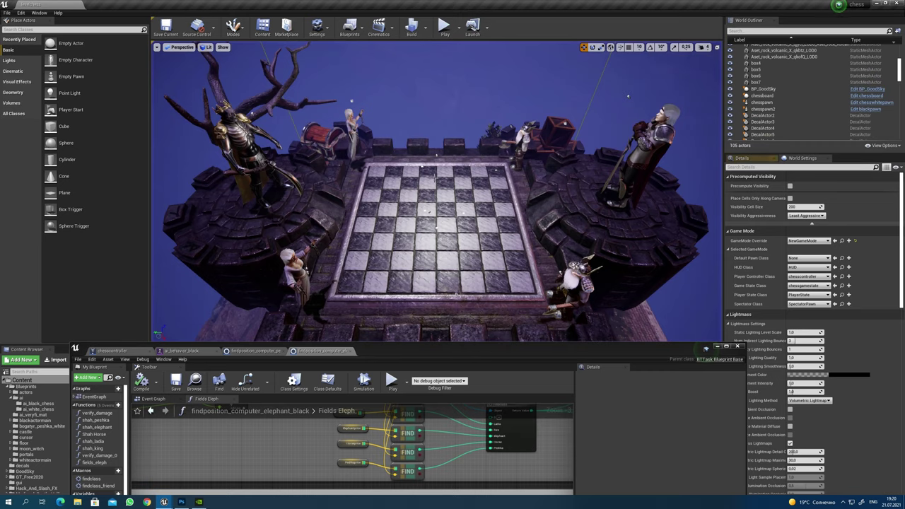
Step: Open the menu level from the project content, moving the blueprint window out of the way
mouse_move(481, 313)
right_mouse_down()
mouse_move(509, 330)
mouse_move(481, 313)
right_mouse_up()
left_click_drag(495, 347, 440, 10)
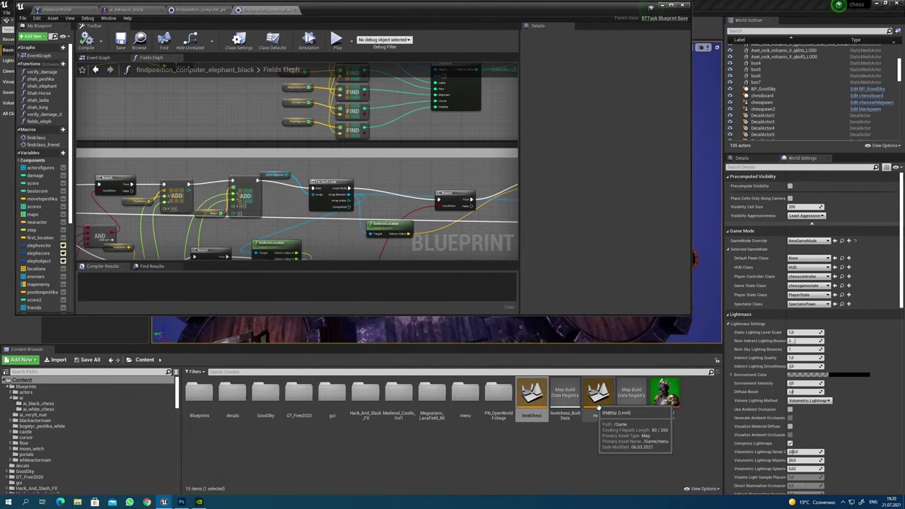
double_click(598, 405)
left_click_drag(408, 16, 499, 414)
Step: Launch the menu level as a standalone game and start a Single Player match
left_click(456, 29)
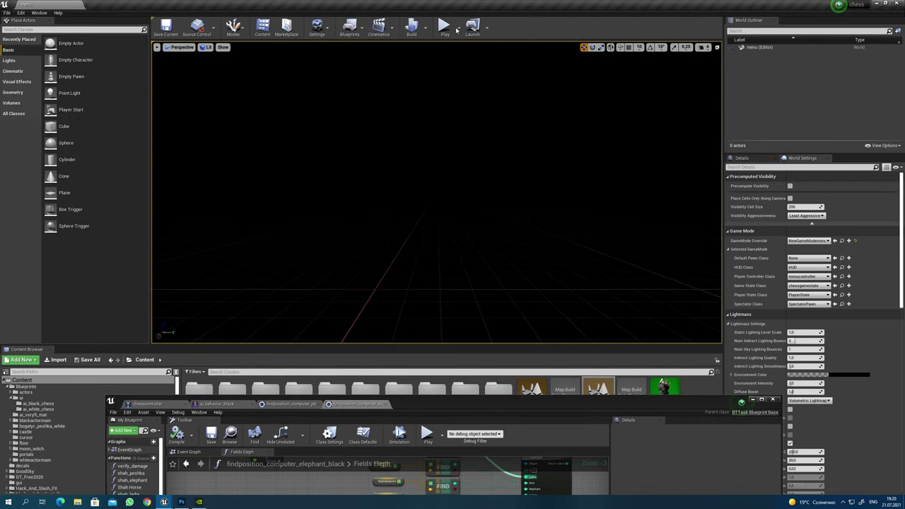
left_click(456, 30)
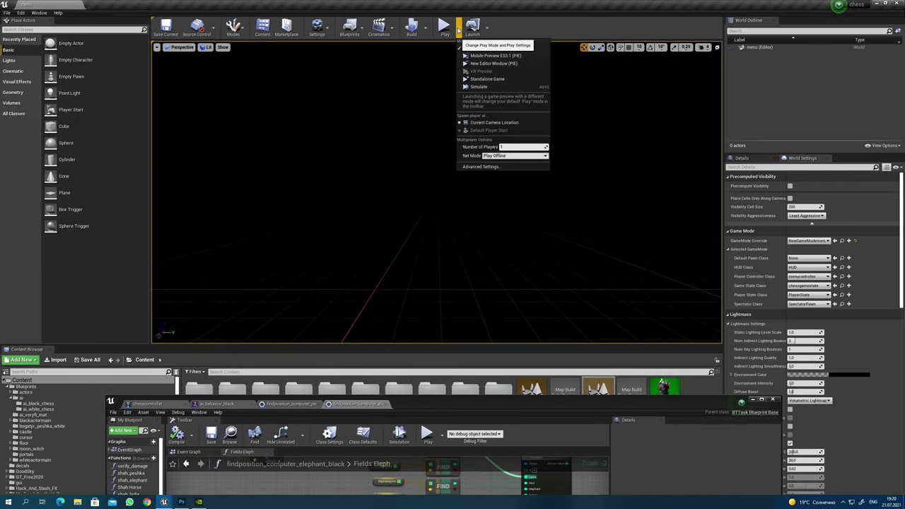
left_click(494, 88)
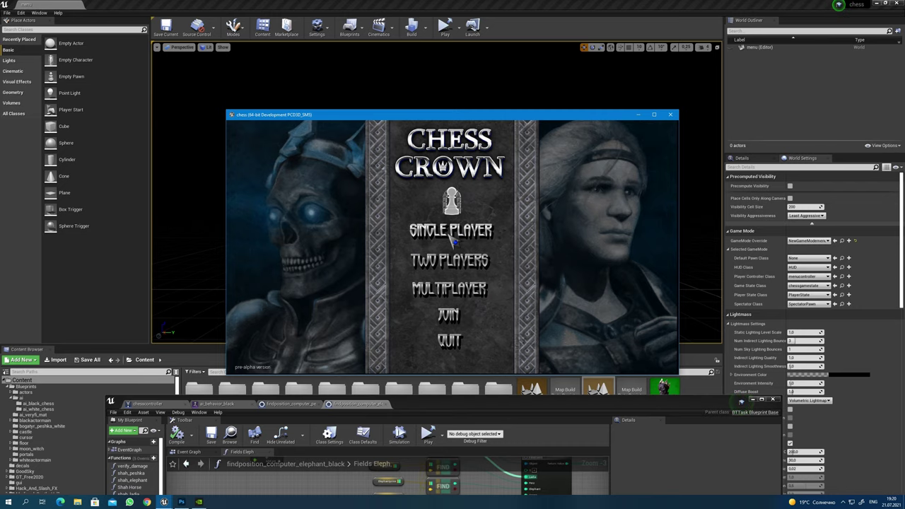
left_click(453, 237)
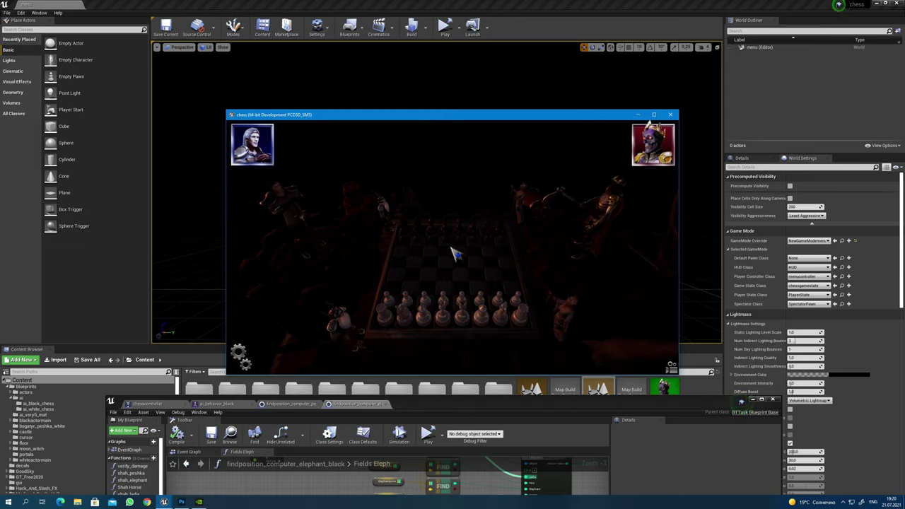